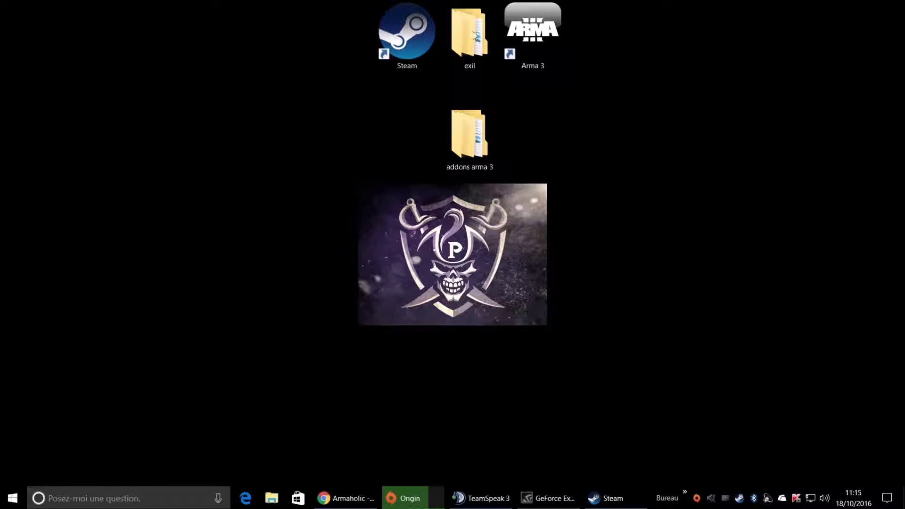
Switch to Chrome and examine the Armaholic home page with the 2035 Australian SF Retex addon post and its download link
left_click(347, 499)
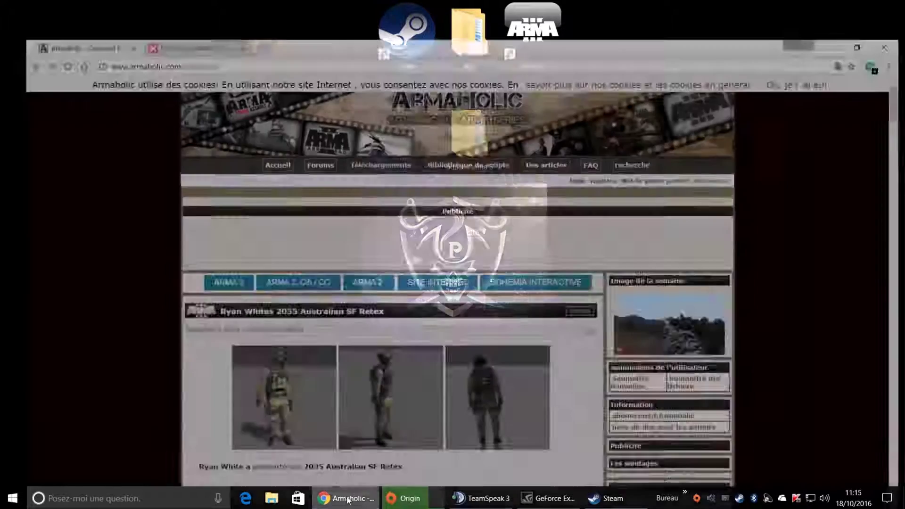
scroll(400, 217, "down", 3)
scroll(400, 217, "up", 2)
scroll(438, 274, "down", 6)
scroll(438, 271, "up", 6)
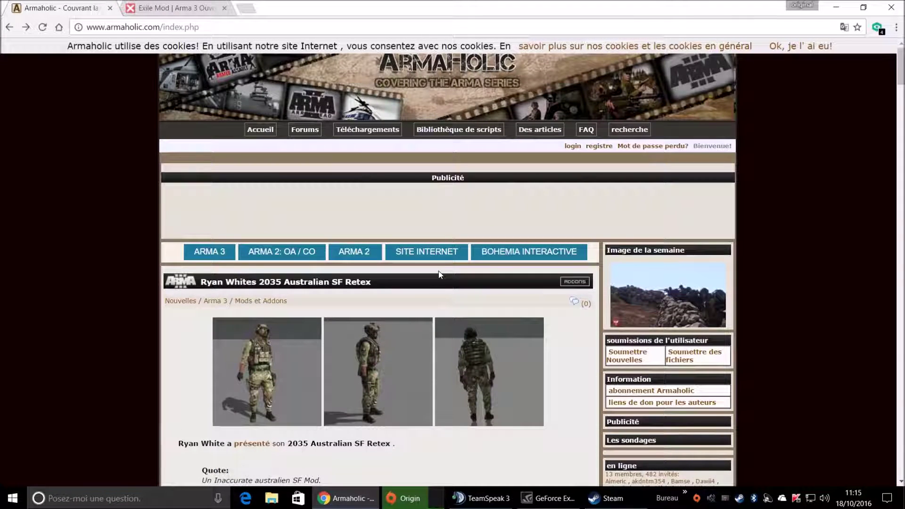
scroll(439, 275, "down", 1)
scroll(438, 274, "up", 1)
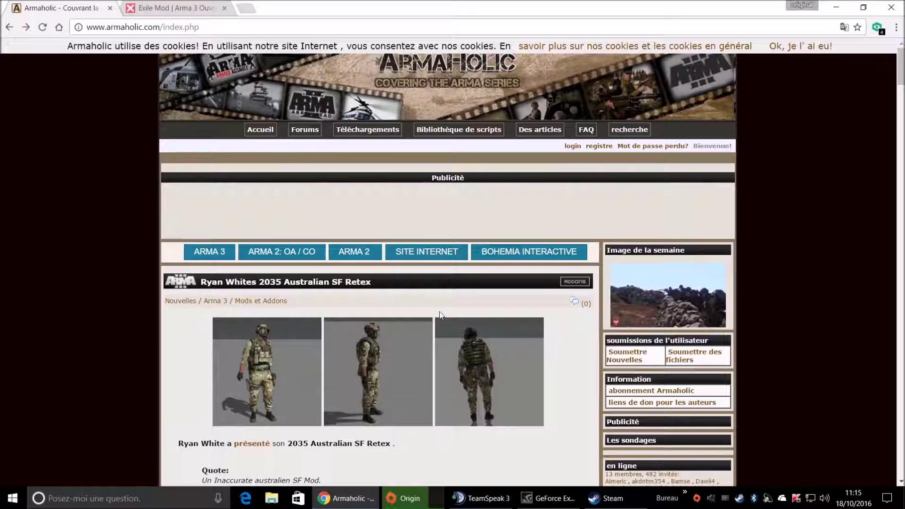
scroll(424, 410, "down", 4)
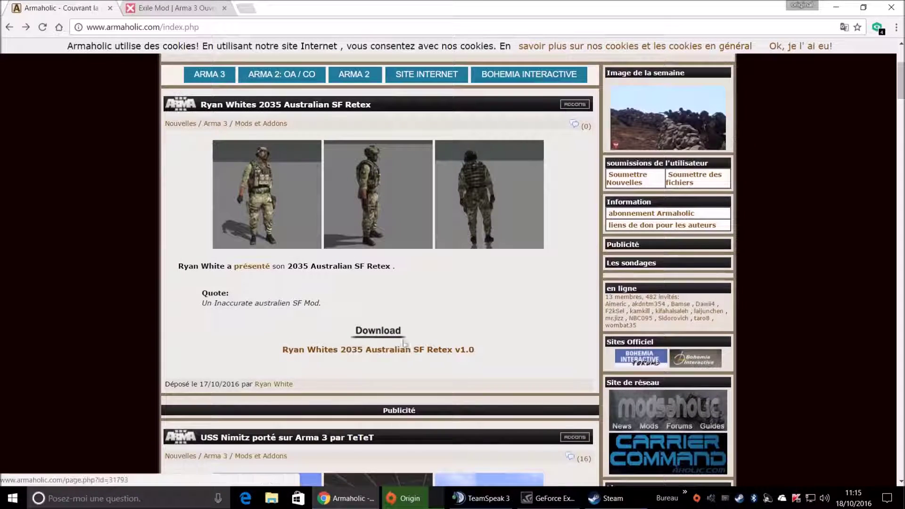
scroll(427, 327, "up", 4)
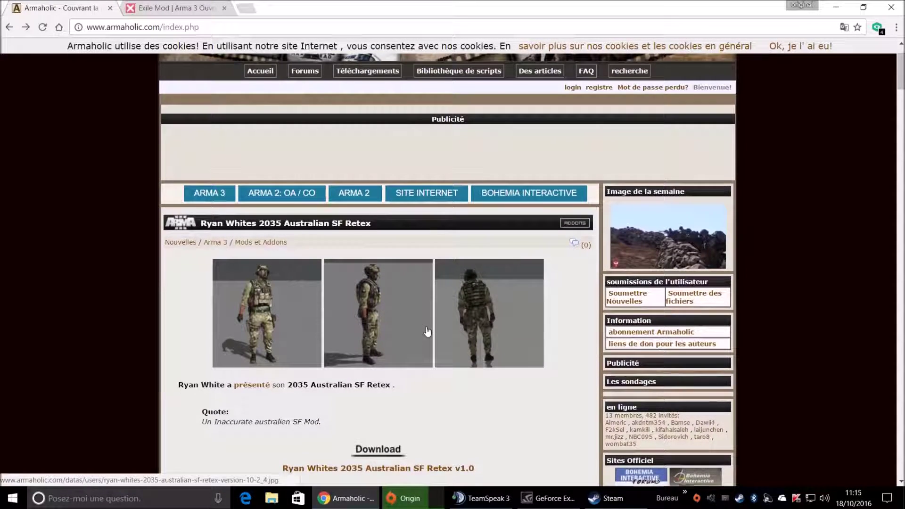
scroll(236, 304, "down", 3)
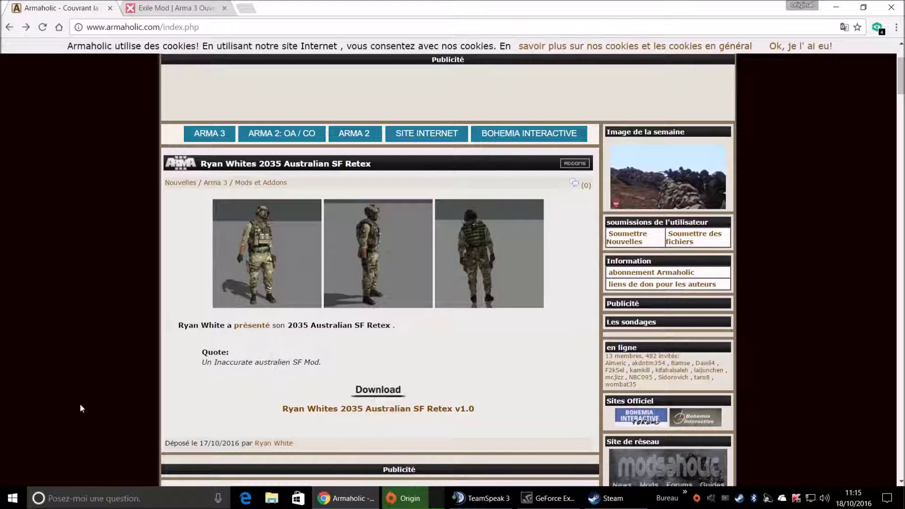
scroll(112, 302, "up", 3)
scroll(112, 302, "down", 3)
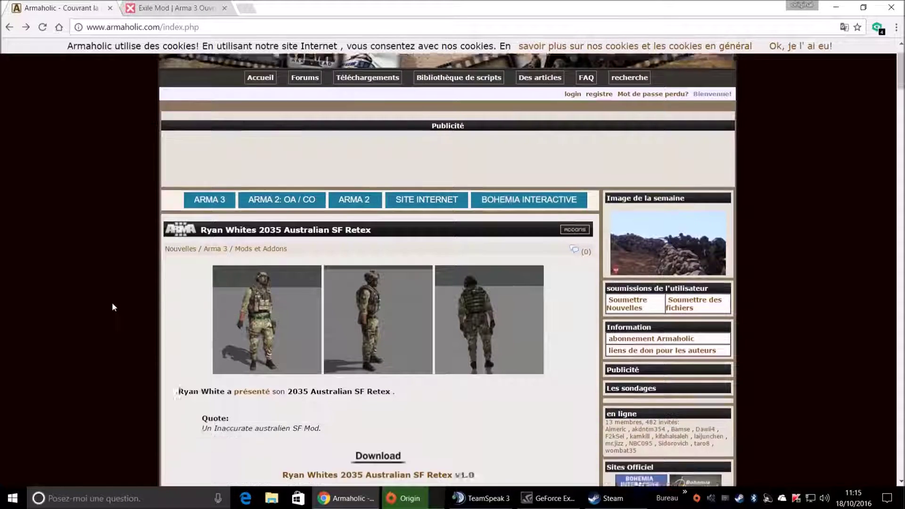
scroll(112, 306, "up", 3)
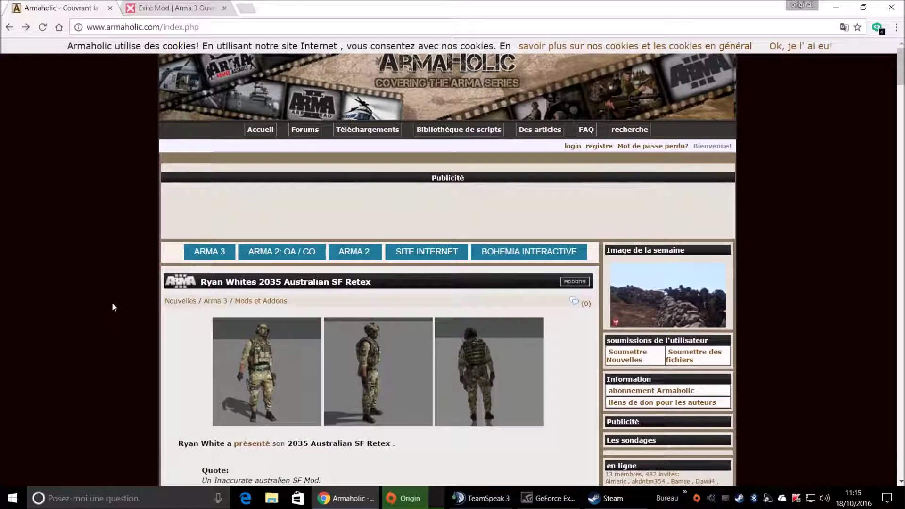
Look through the further Arma 3 addon news on Armaholic, including the USS Nimitz post, and return to the page's start
mouse_move(209, 252)
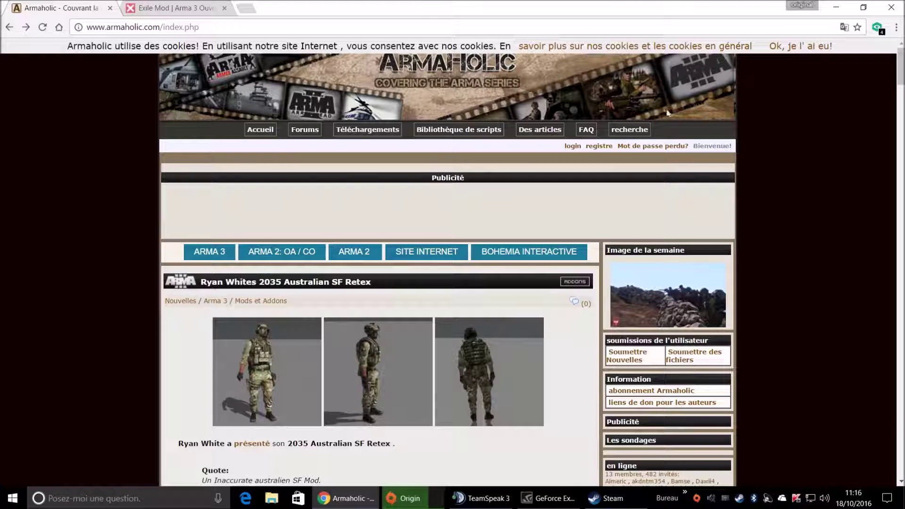
scroll(765, 366, "down", 3)
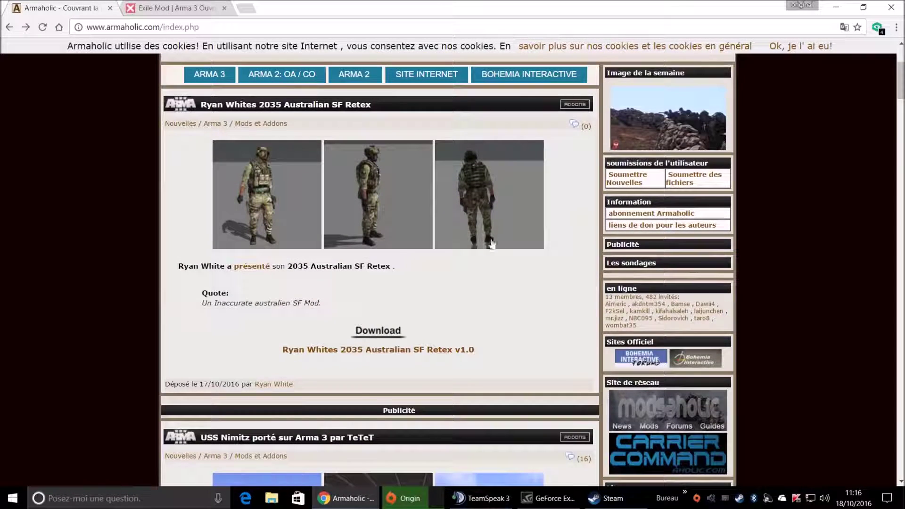
scroll(253, 256, "down", 12)
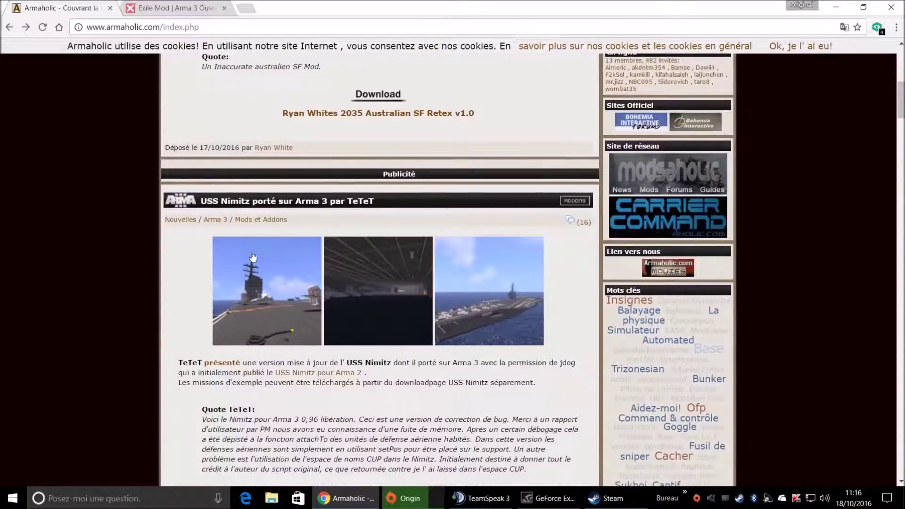
scroll(254, 256, "up", 9)
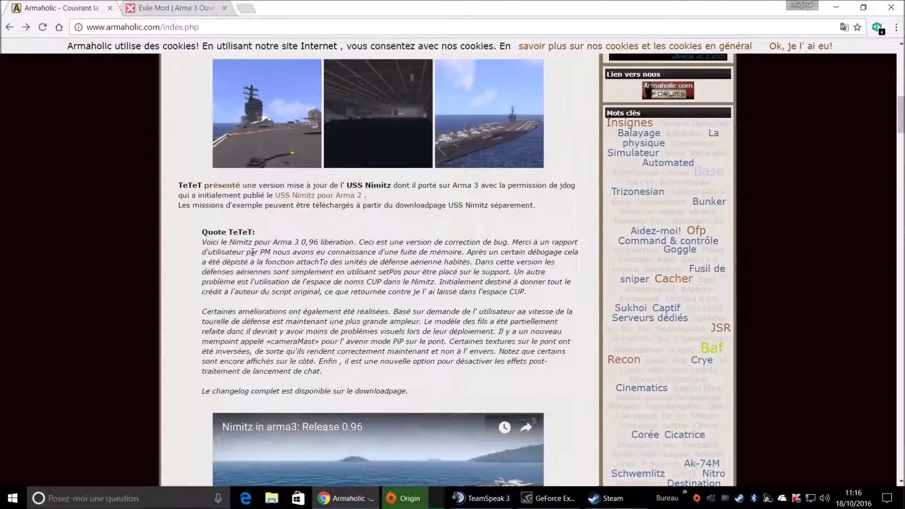
scroll(253, 256, "up", 5)
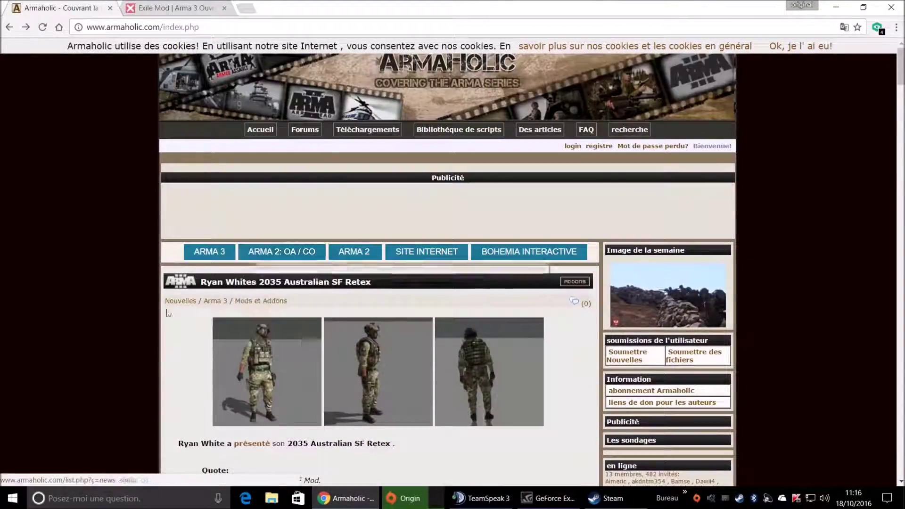
scroll(117, 255, "down", 3)
scroll(117, 255, "down", 13)
scroll(117, 255, "up", 10)
scroll(118, 260, "up", 7)
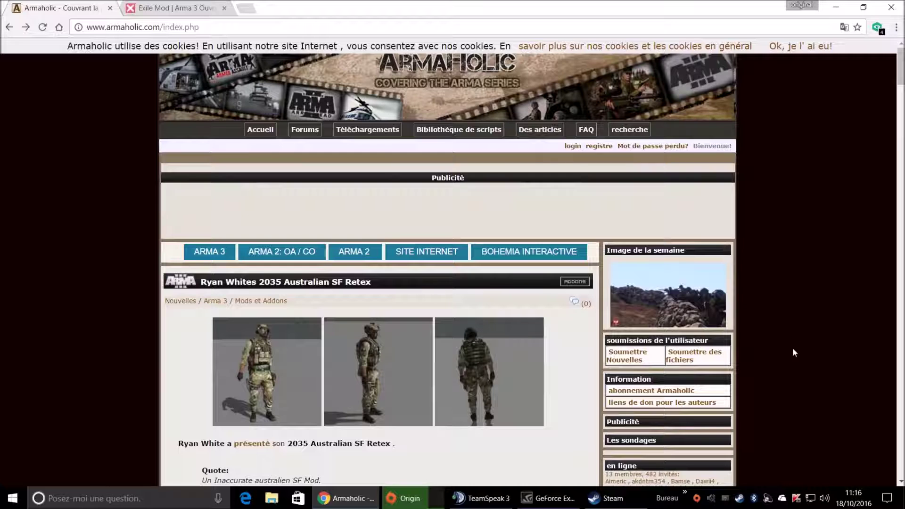
View the Exile Mod community page briefly, then return to Armaholic and look at the retex addon's download section
left_click(179, 5)
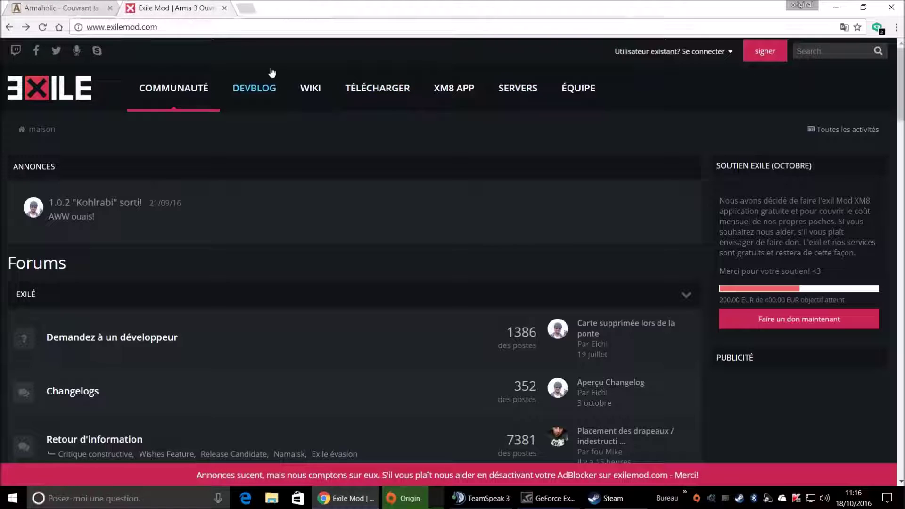
left_click(52, 8)
scroll(307, 152, "down", 2)
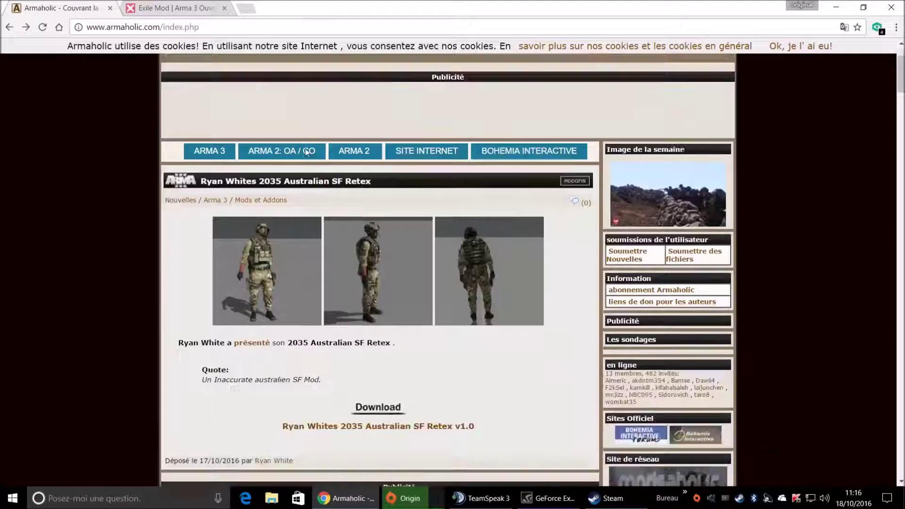
scroll(306, 152, "down", 3)
left_click(377, 279)
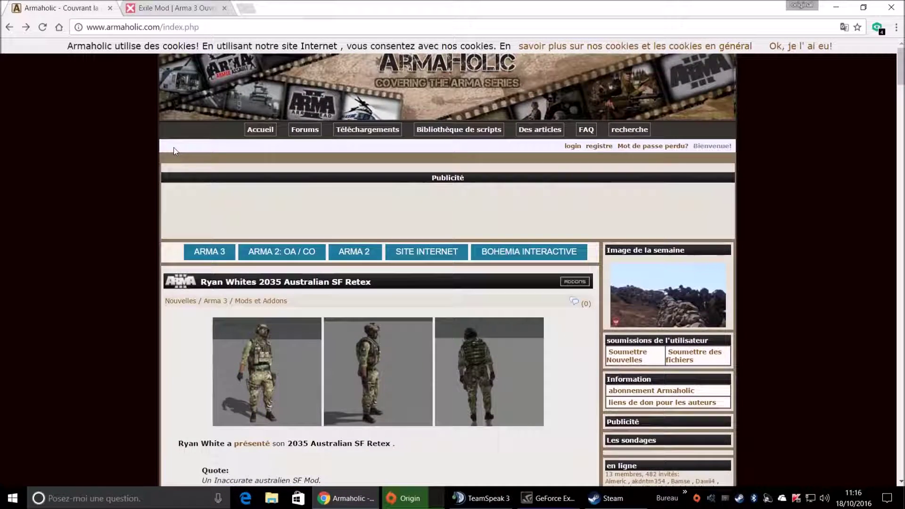
Open the Exile Mod site's download page and review the client download servers for version 1.0.2 "Kohlrabi"
left_click(166, 7)
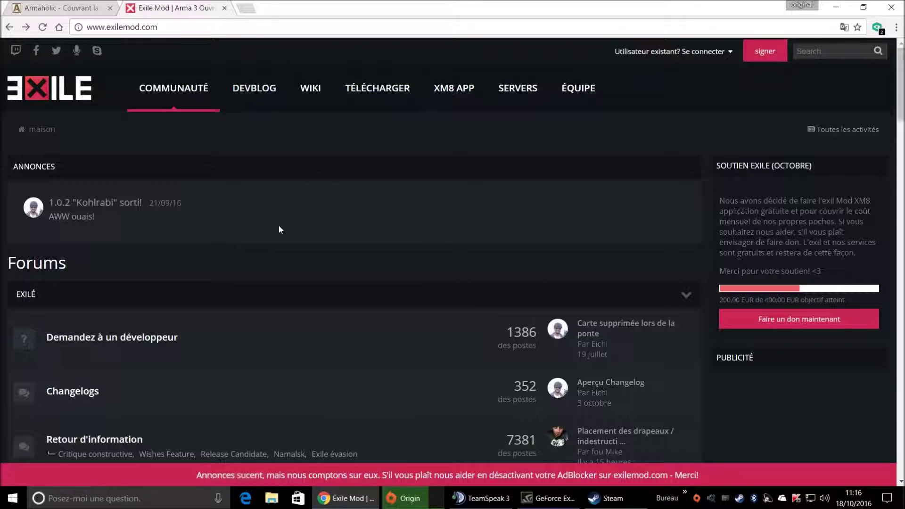
left_click(370, 91)
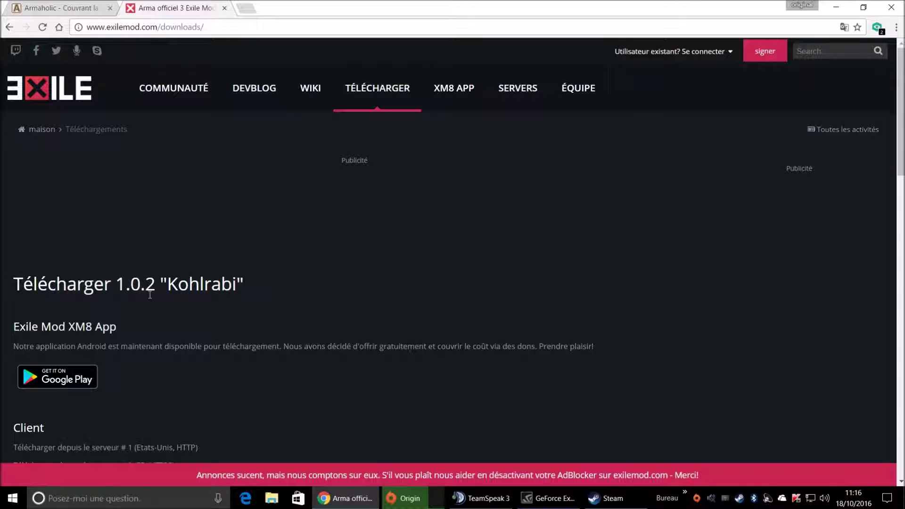
scroll(129, 359, "down", 3)
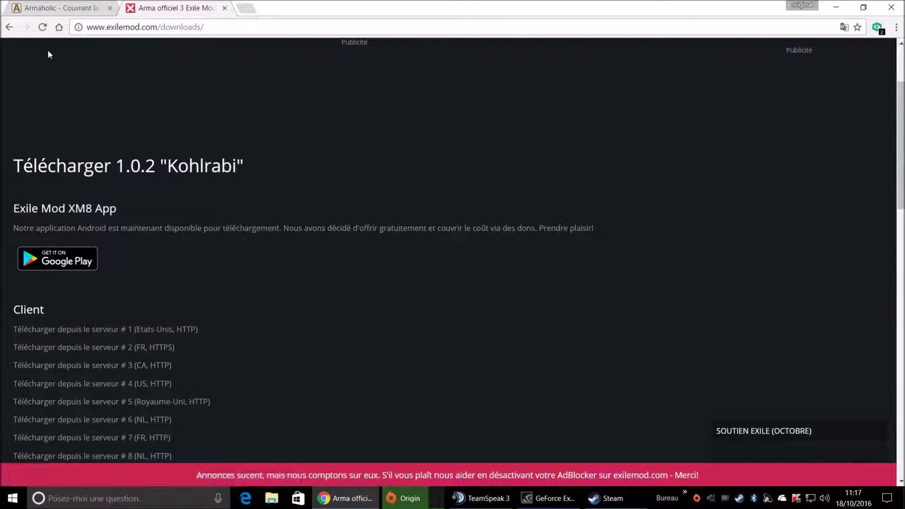
scroll(176, 135, "down", 4)
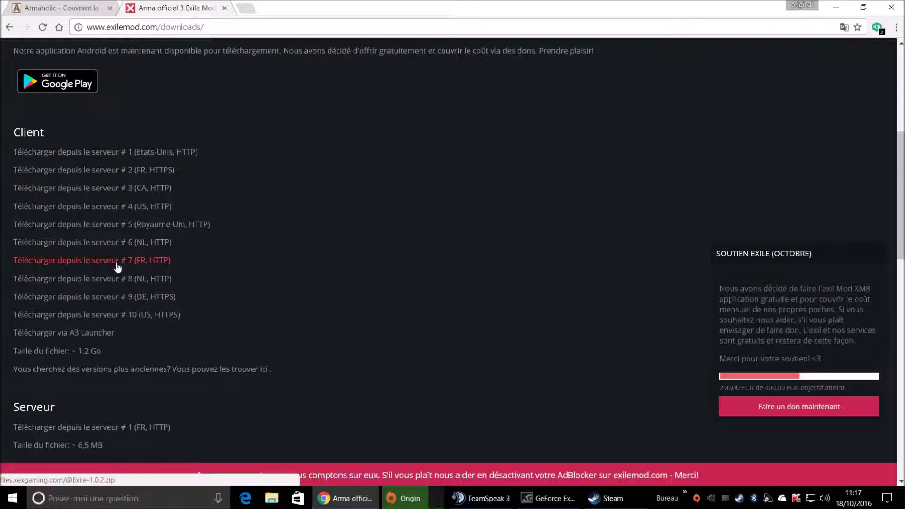
mouse_move(114, 271)
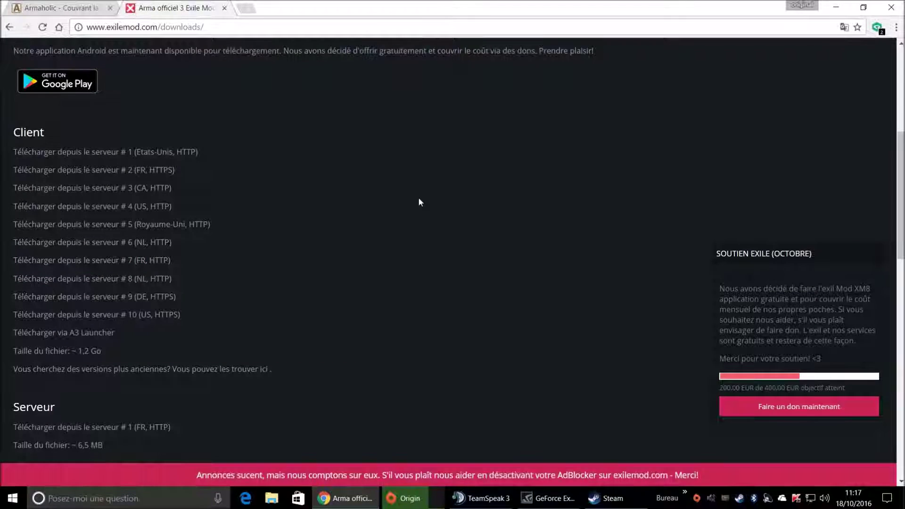
scroll(420, 202, "up", 6)
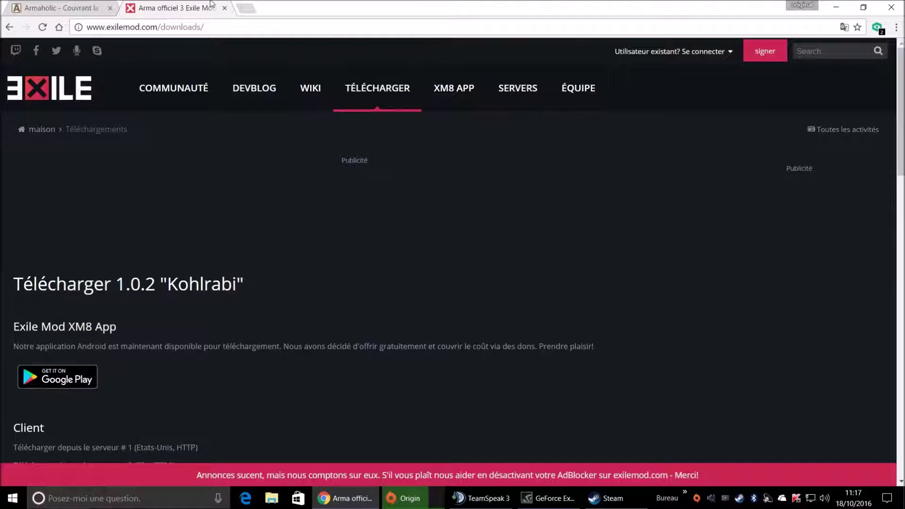
left_click(841, 6)
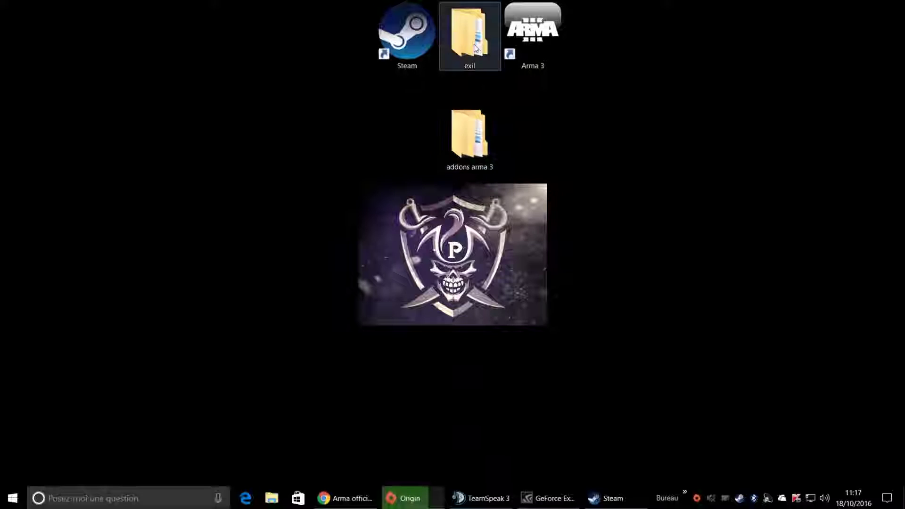
double_click(475, 47)
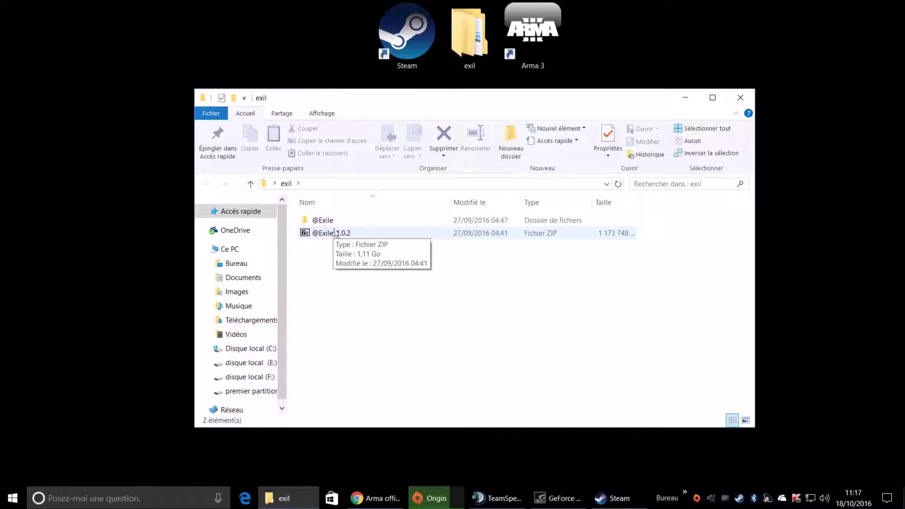
left_click(335, 225)
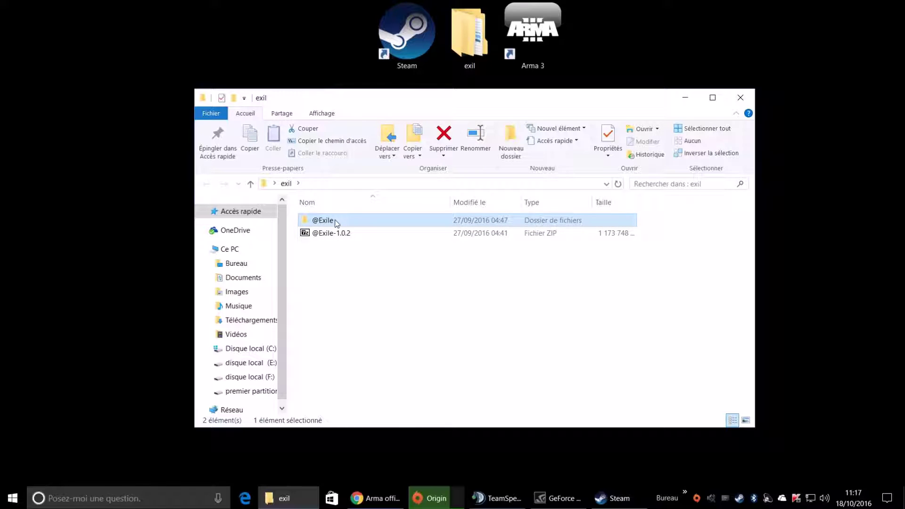
double_click(336, 222)
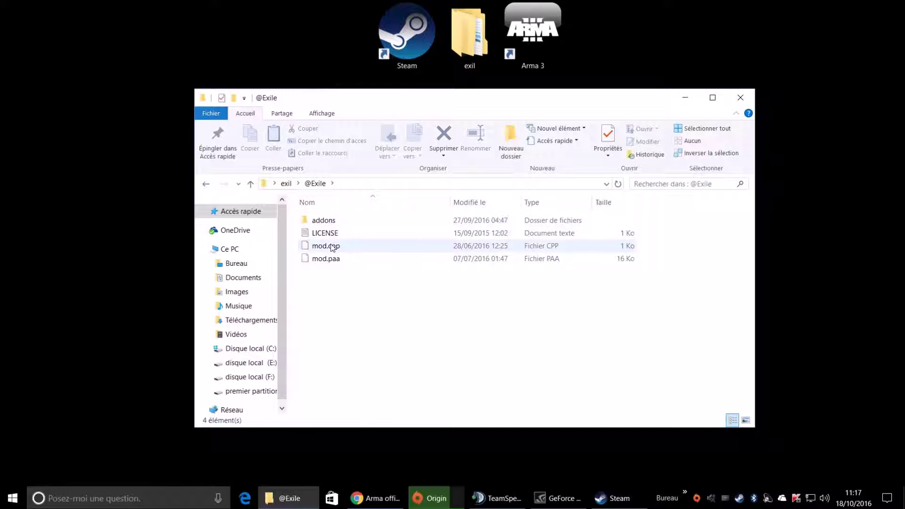
double_click(330, 221)
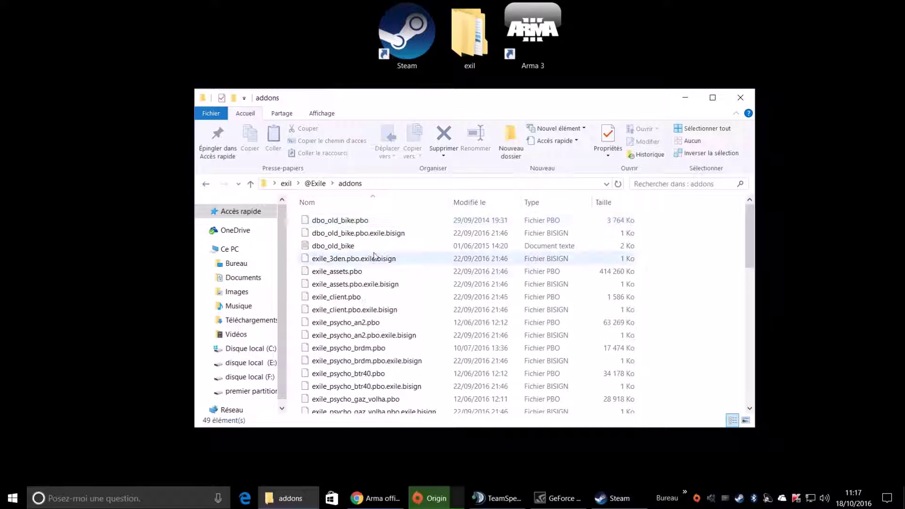
Look through the Exile addon files in the folder and close the folder window
scroll(376, 256, "down", 4)
scroll(376, 256, "down", 8)
scroll(376, 257, "up", 6)
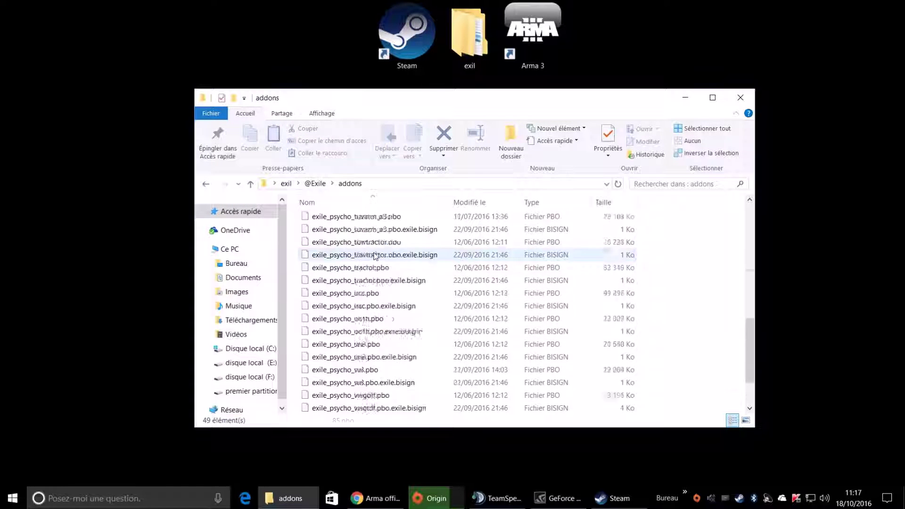
scroll(376, 256, "up", 6)
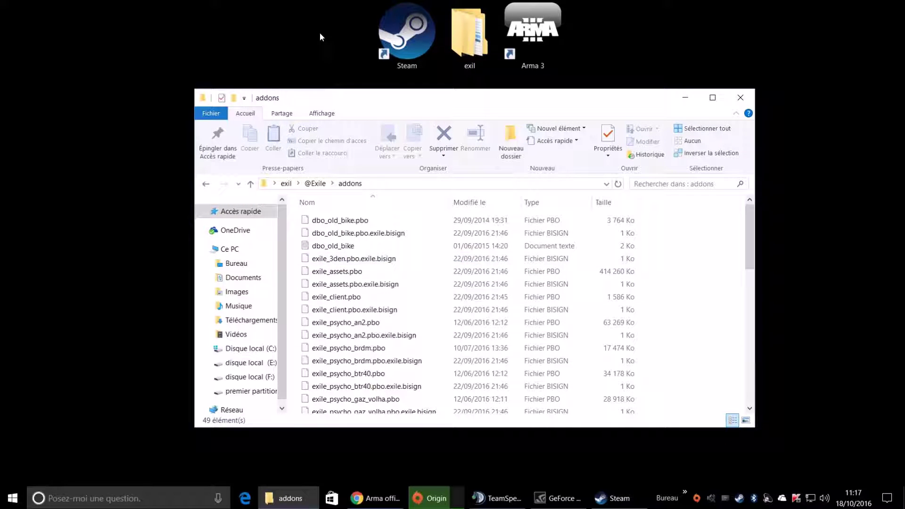
left_click(743, 102)
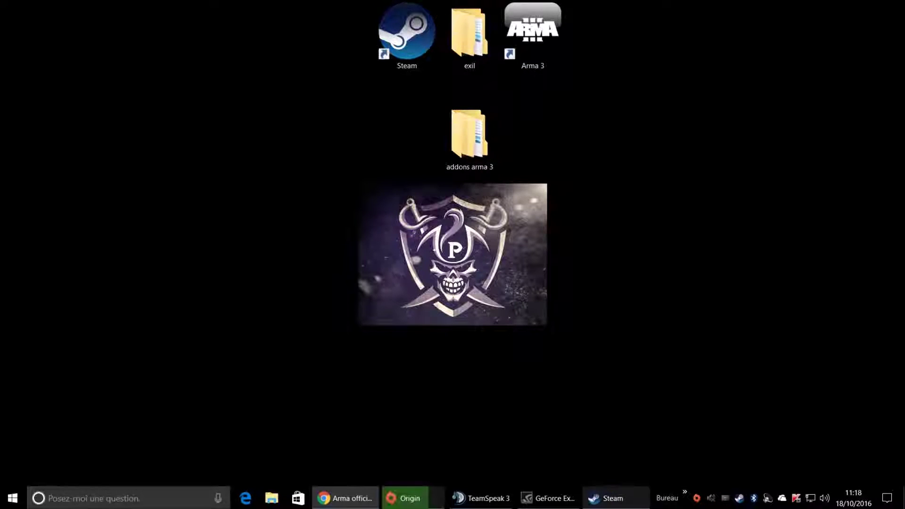
Switch to Steam and show the game library with the Arma 3 page
mouse_move(633, 499)
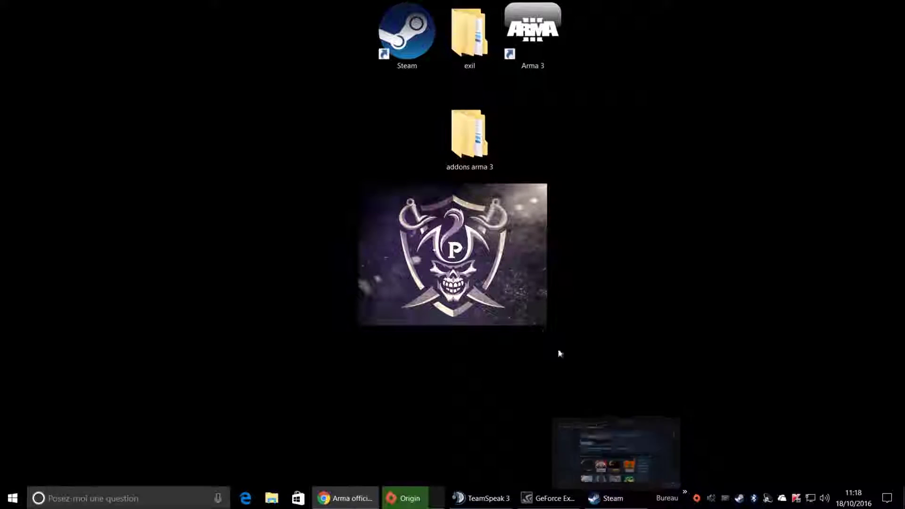
left_click(623, 499)
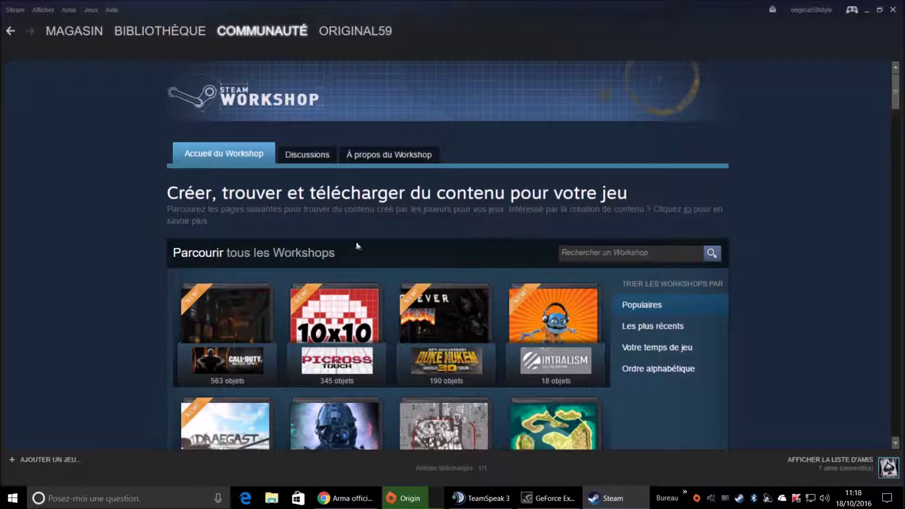
left_click(47, 10)
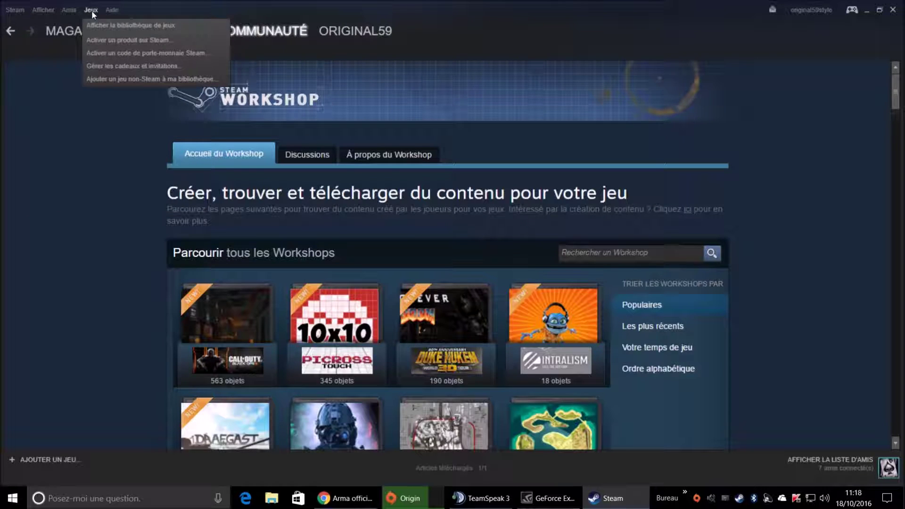
left_click(161, 30)
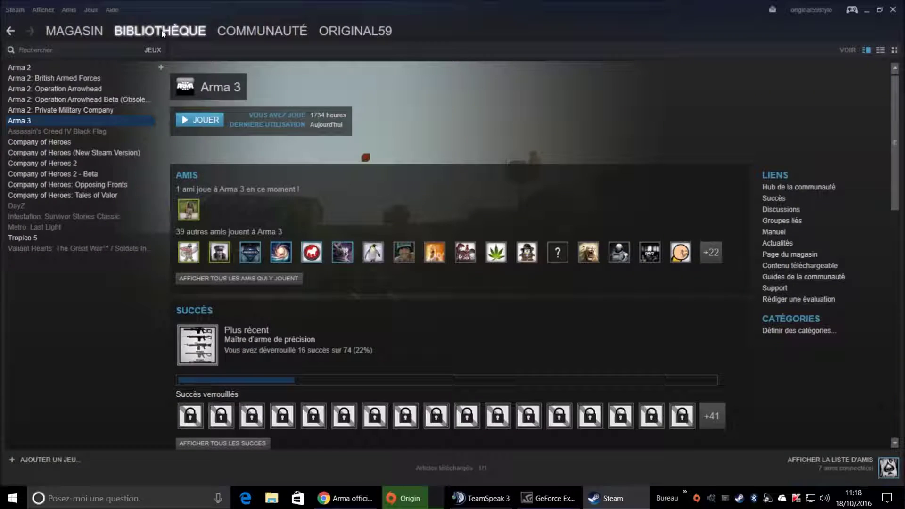
Browse Arma 3's local files from its Steam properties, keeping only the game folder window open on the desktop
right_click(30, 119)
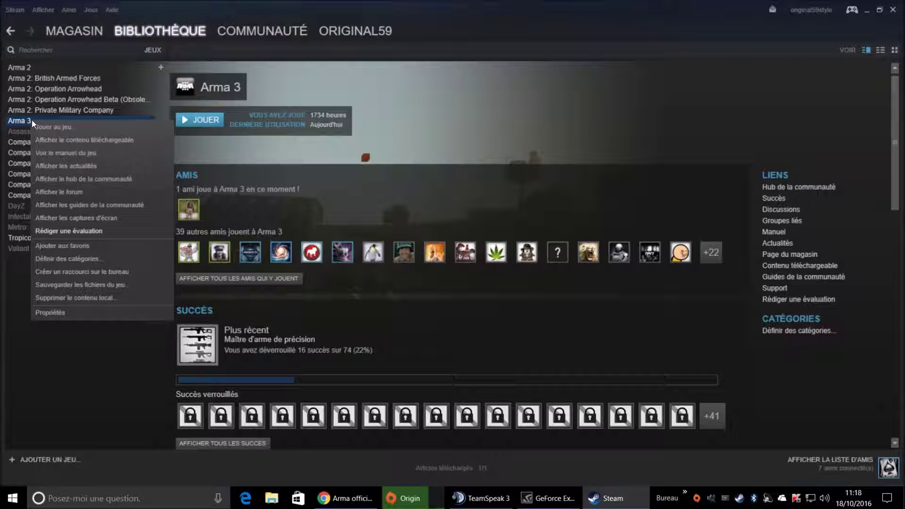
left_click(67, 312)
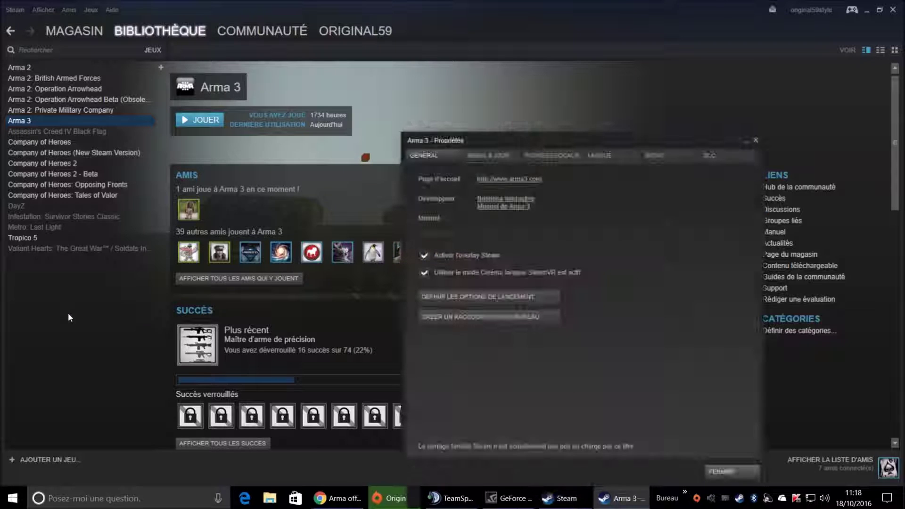
left_click(552, 155)
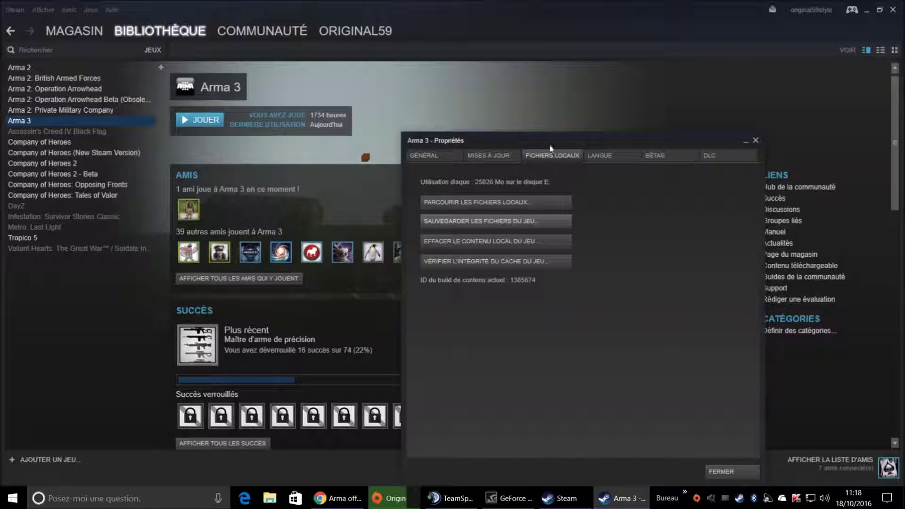
left_click(510, 204)
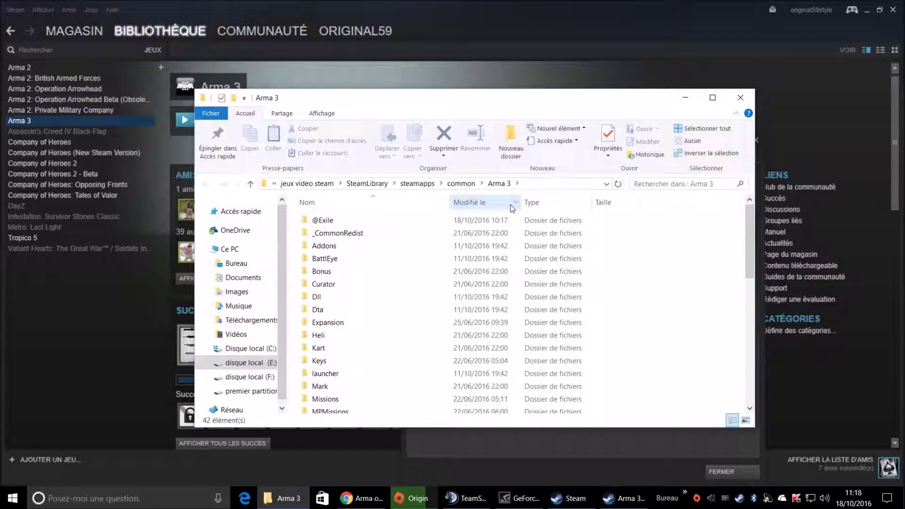
left_click_drag(485, 104, 359, 56)
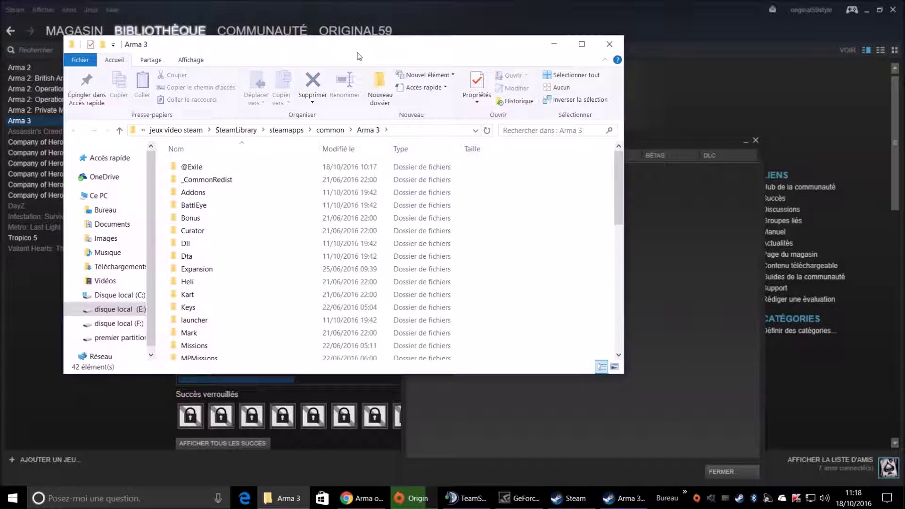
left_click(756, 140)
left_click(868, 10)
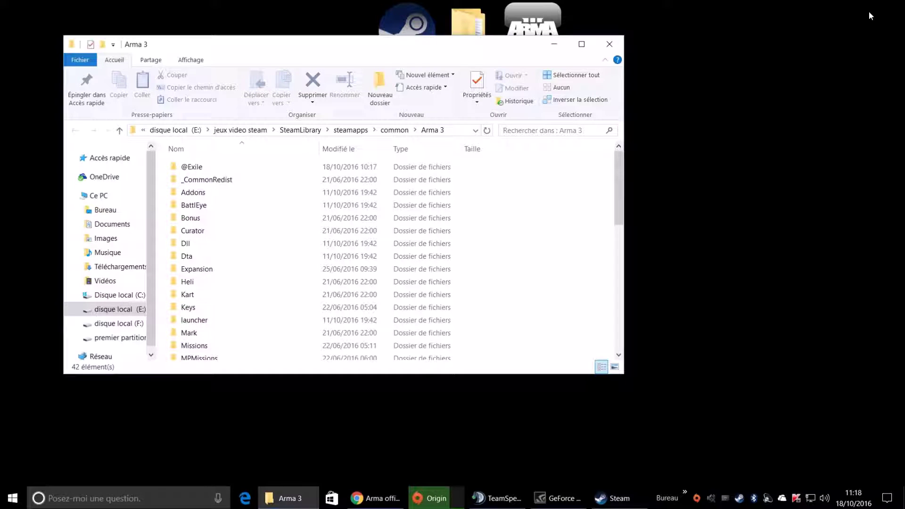
Open the desktop's exil folder and arrange its window beside the Arma 3 game folder
left_click_drag(508, 52, 314, 28)
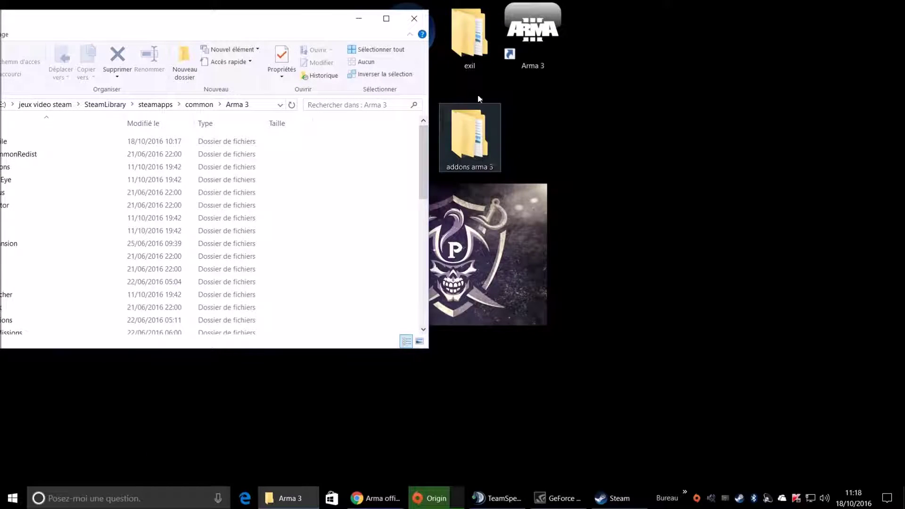
double_click(471, 51)
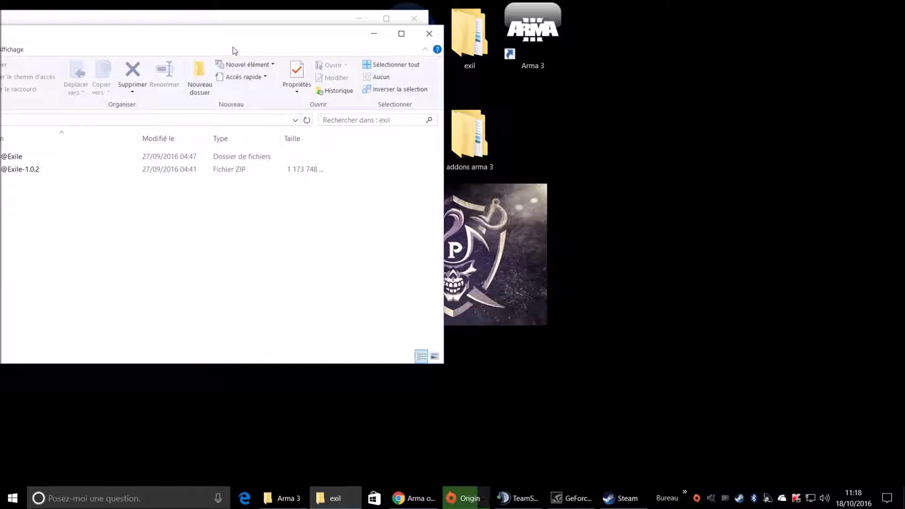
left_click_drag(217, 45, 670, 42)
left_click_drag(254, 28, 427, 35)
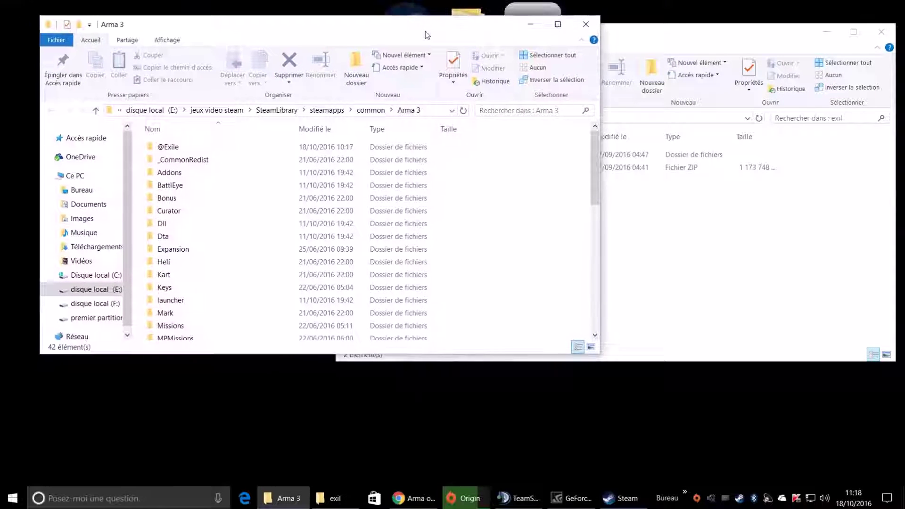
right_click(182, 145)
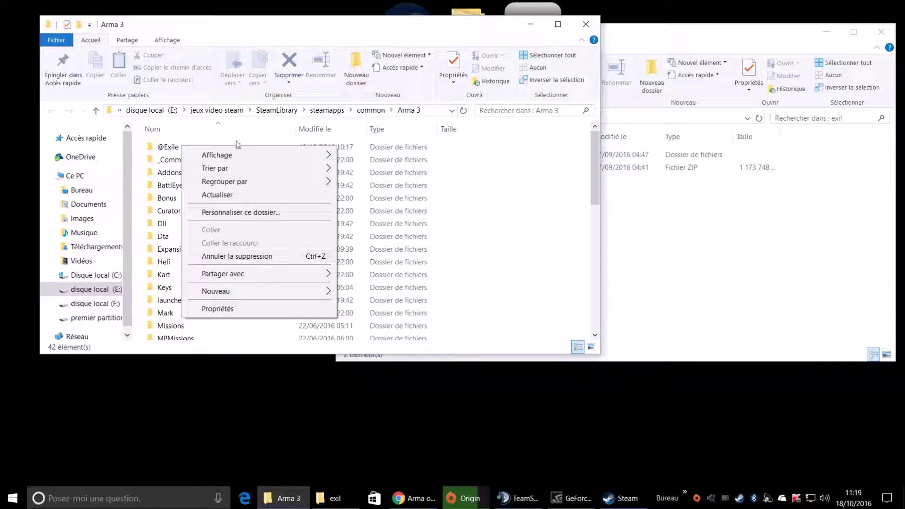
left_click(174, 146)
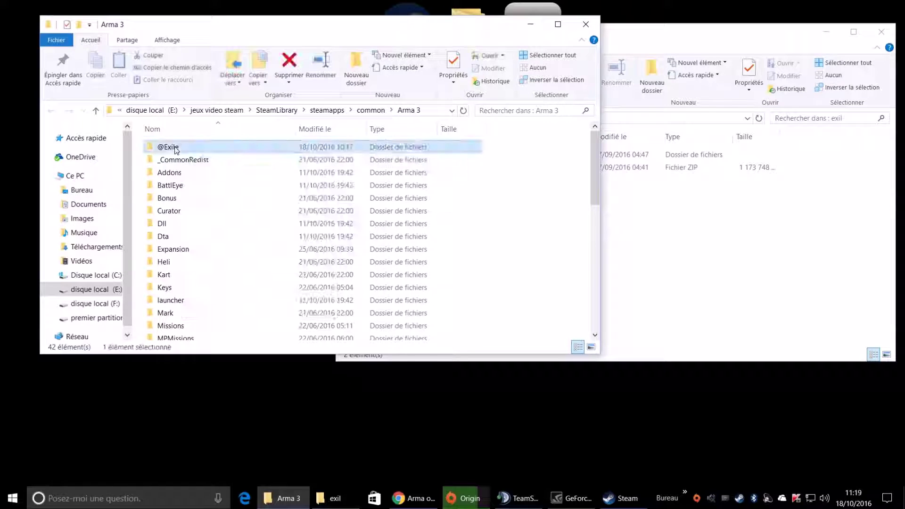
right_click(174, 146)
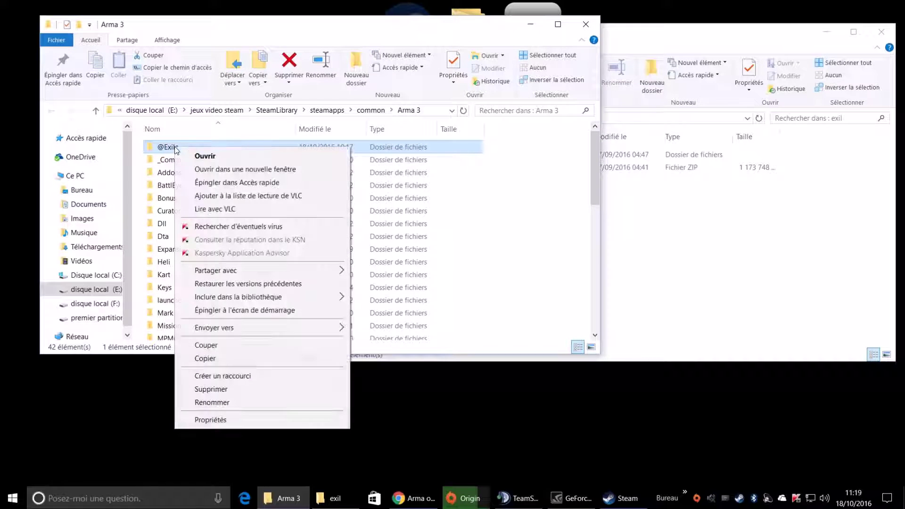
left_click(243, 394)
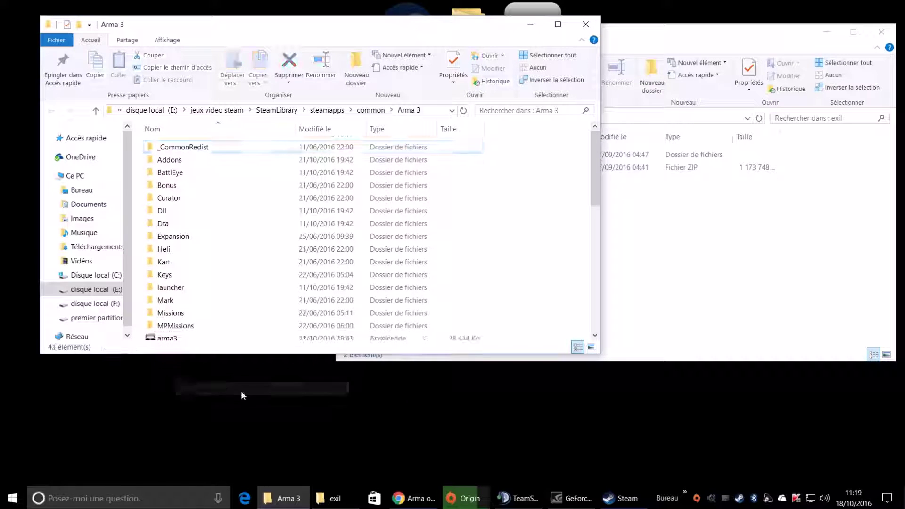
left_click(661, 54)
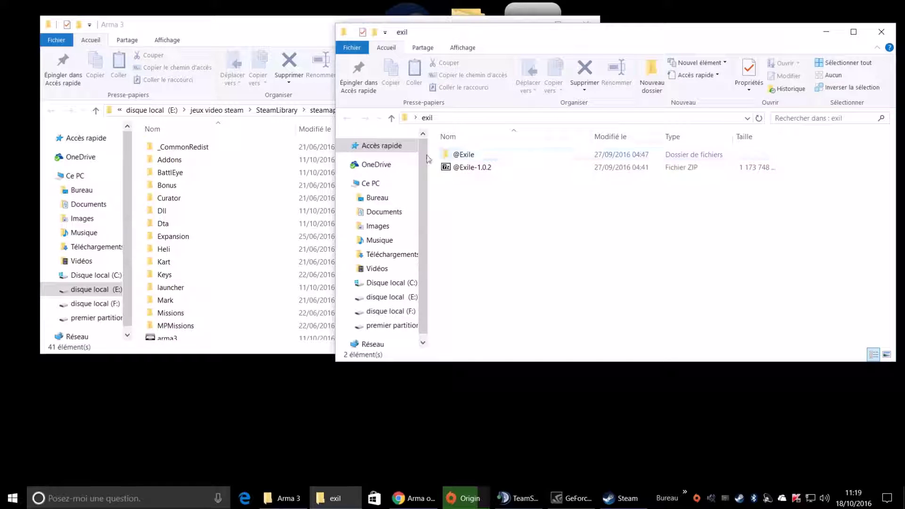
left_click_drag(461, 155, 207, 159)
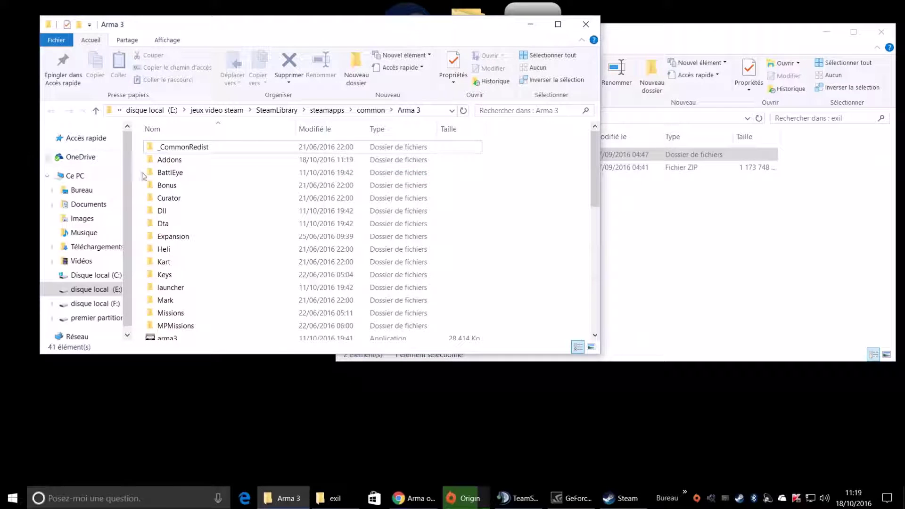
left_click(167, 148)
right_click(168, 148)
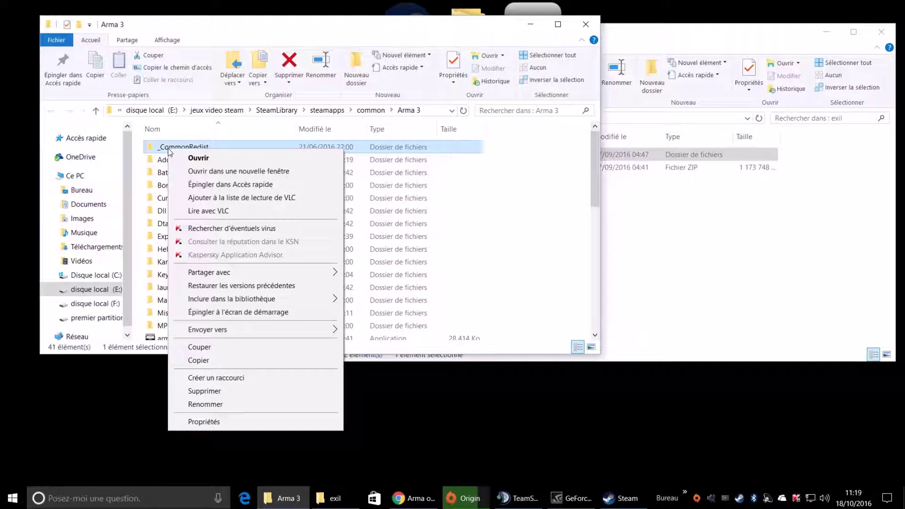
left_click(202, 159)
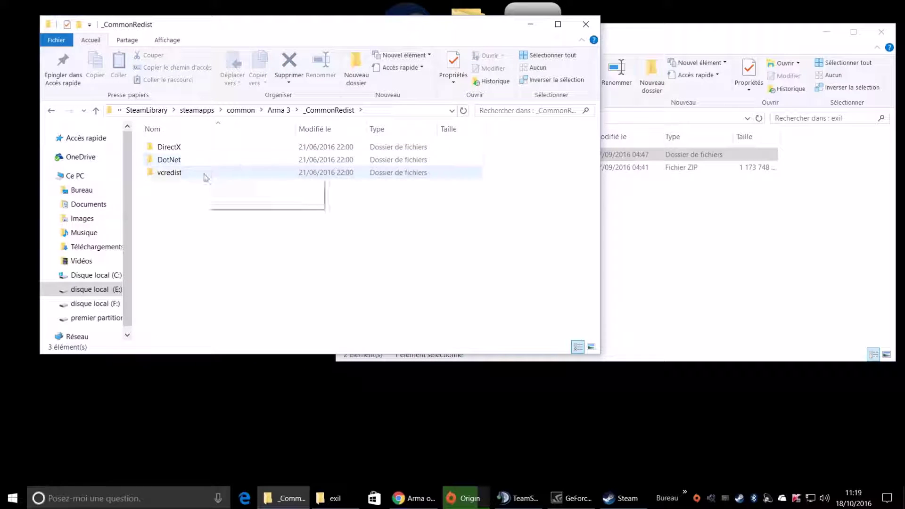
left_click(54, 111)
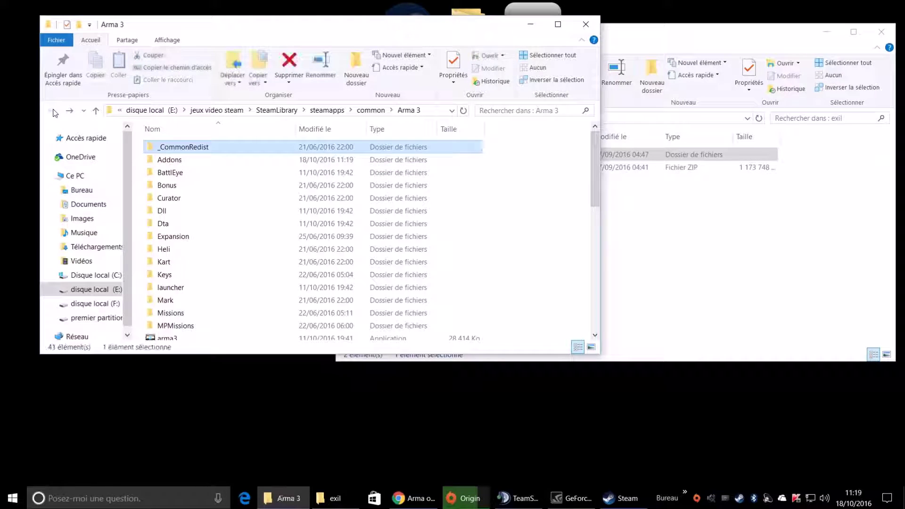
left_click(185, 162)
right_click(184, 162)
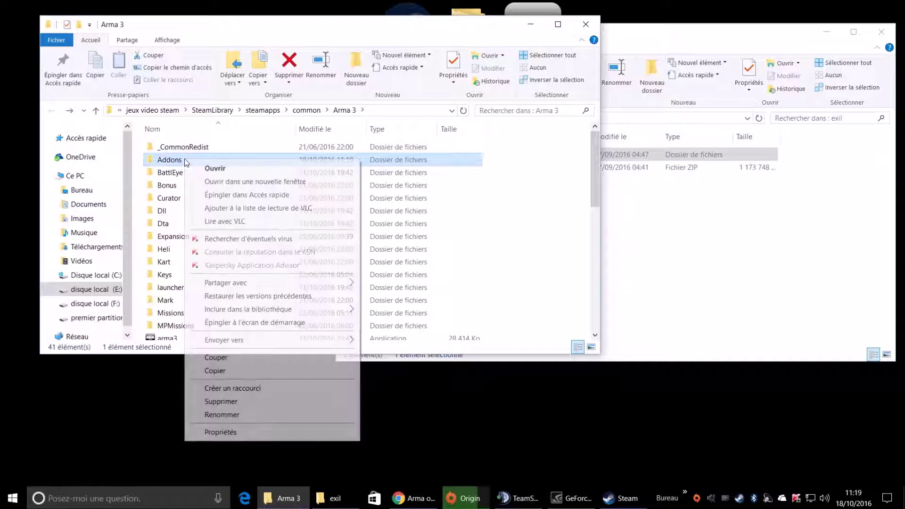
left_click(213, 169)
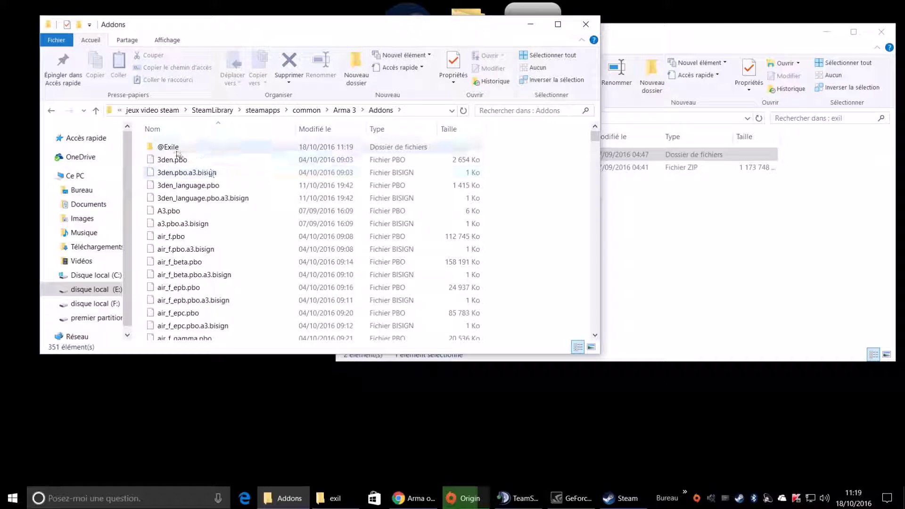
right_click(175, 149)
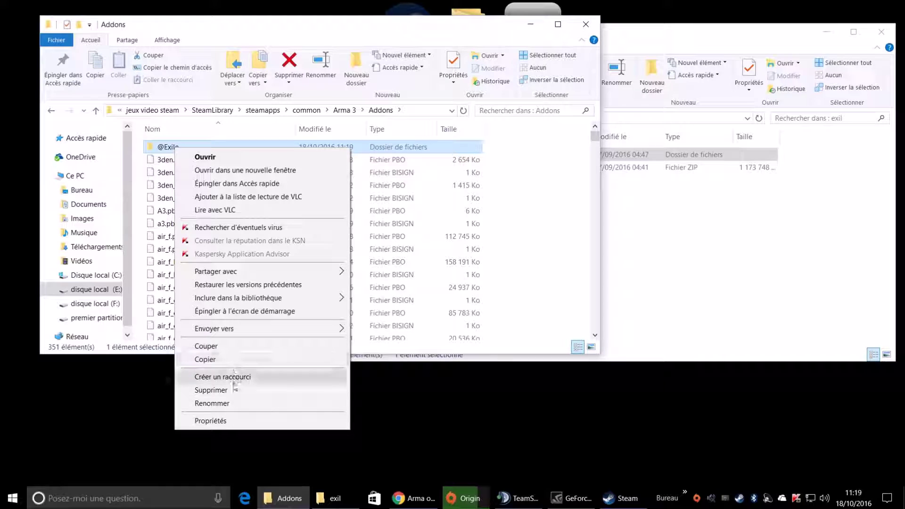
left_click(210, 390)
left_click(50, 111)
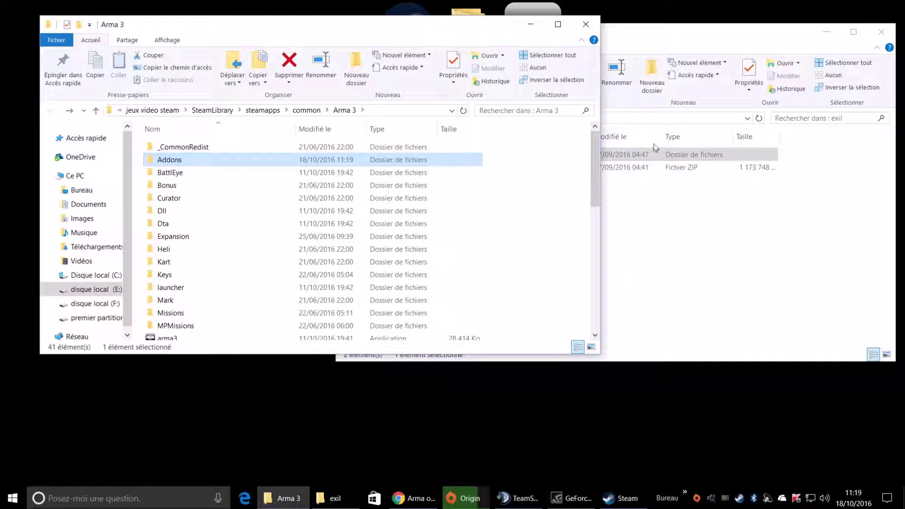
left_click(691, 237)
left_click_drag(484, 152, 507, 166)
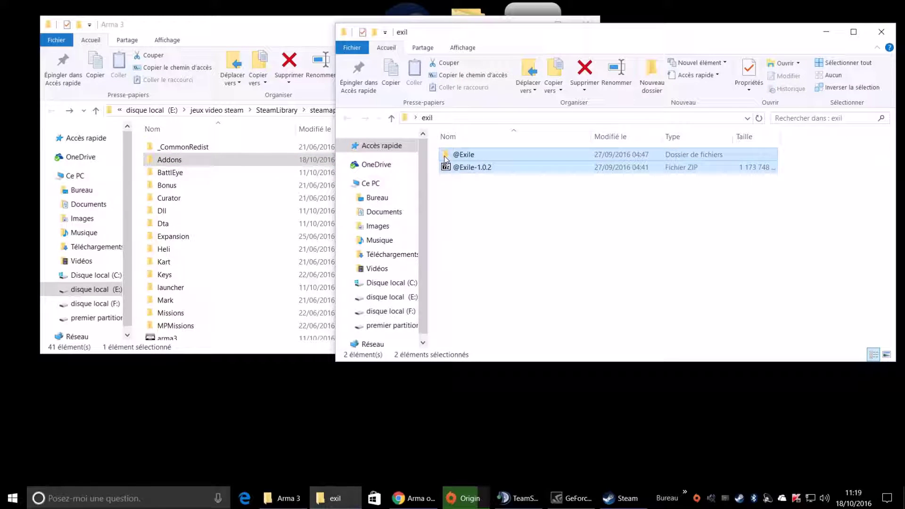
left_click_drag(444, 156, 165, 137)
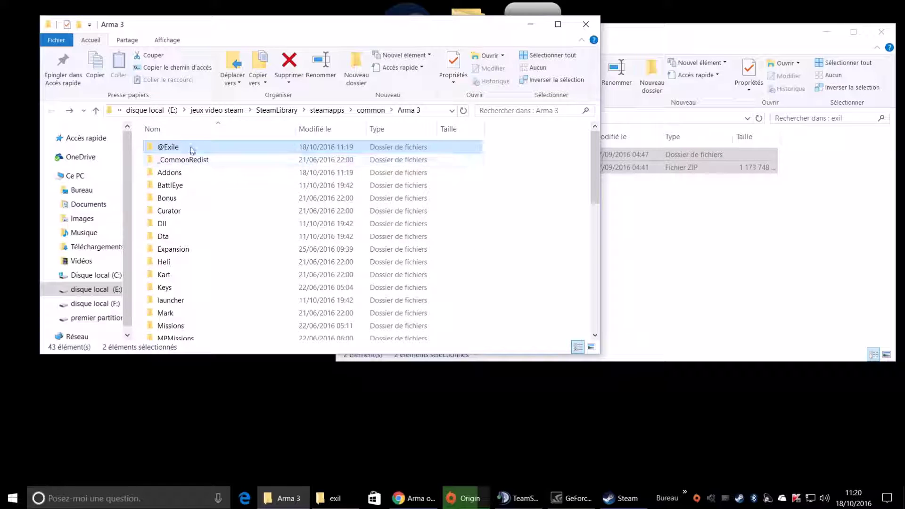
scroll(237, 261, "down", 5)
scroll(238, 260, "up", 5)
left_click(585, 24)
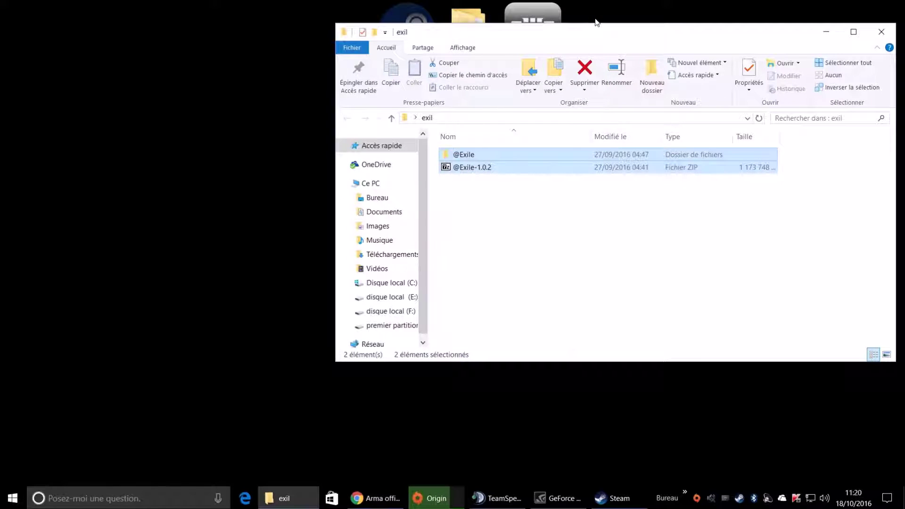
left_click(883, 33)
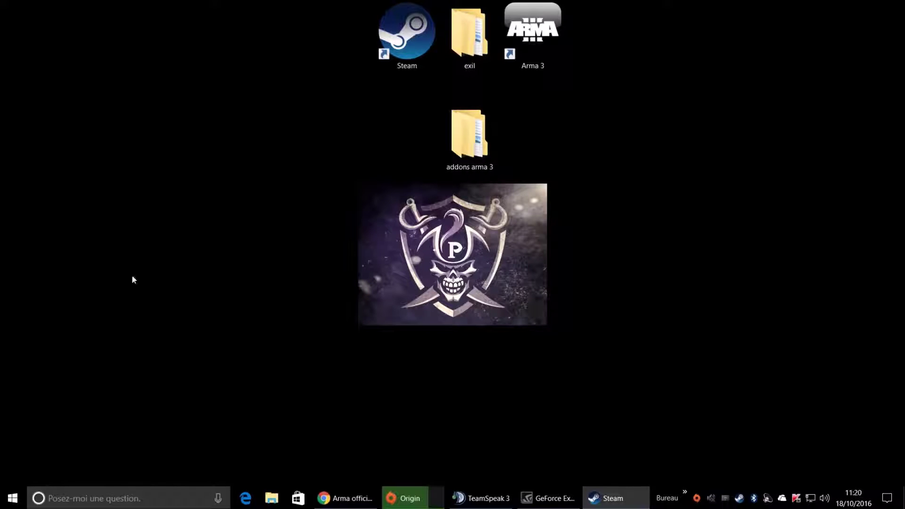
In the Arma 3 launcher, check the available mods for Exile Mod and start the game
double_click(535, 37)
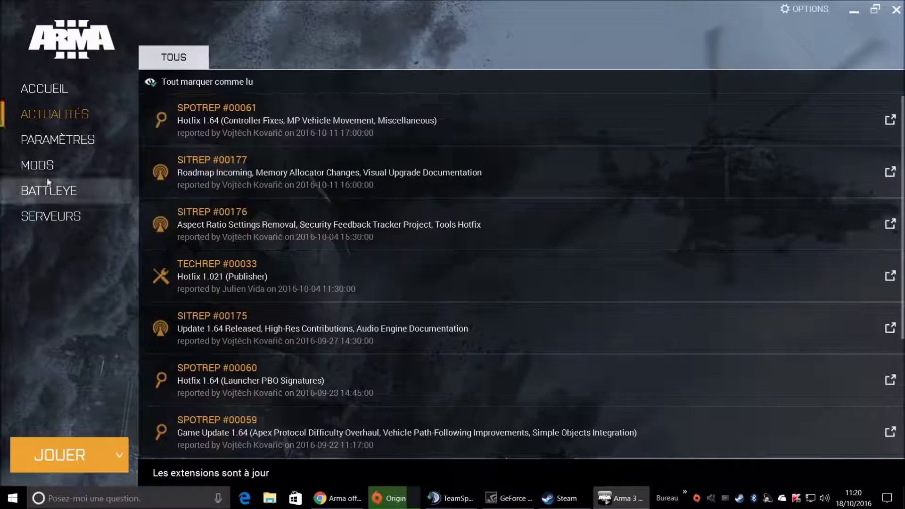
left_click(52, 163)
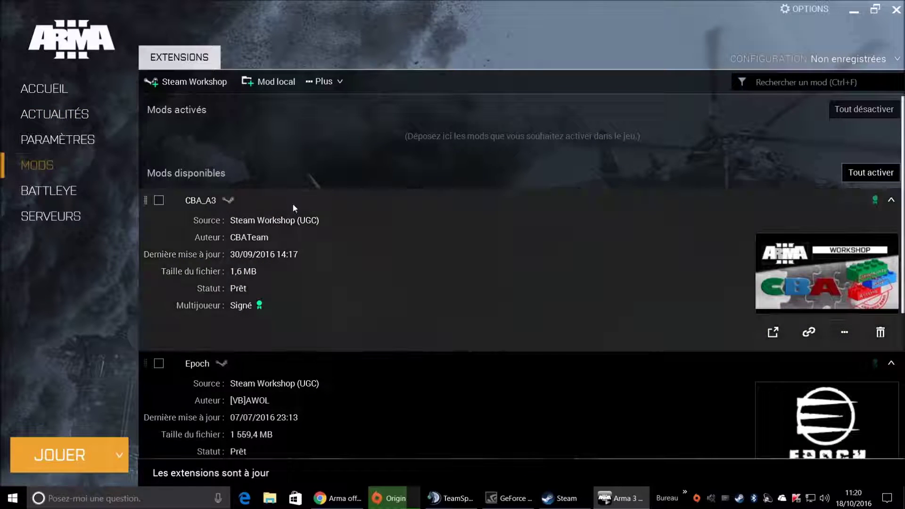
scroll(293, 205, "down", 4)
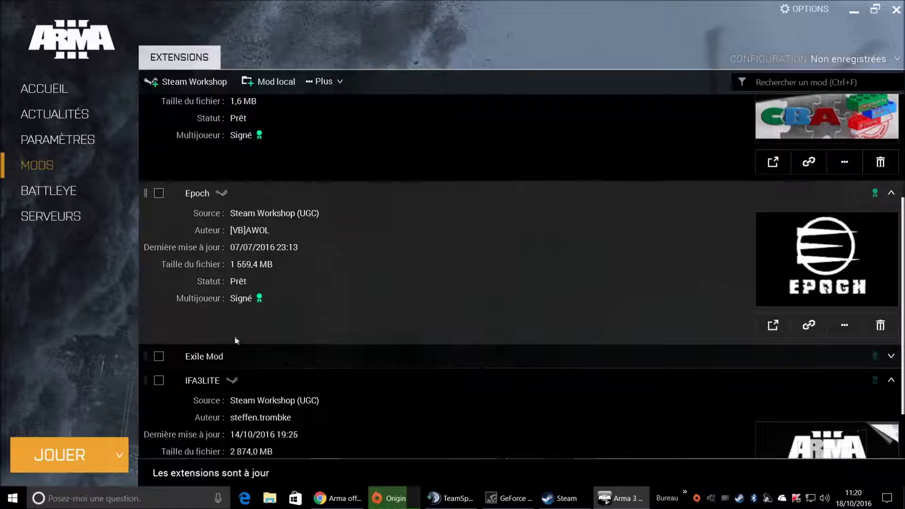
left_click(66, 461)
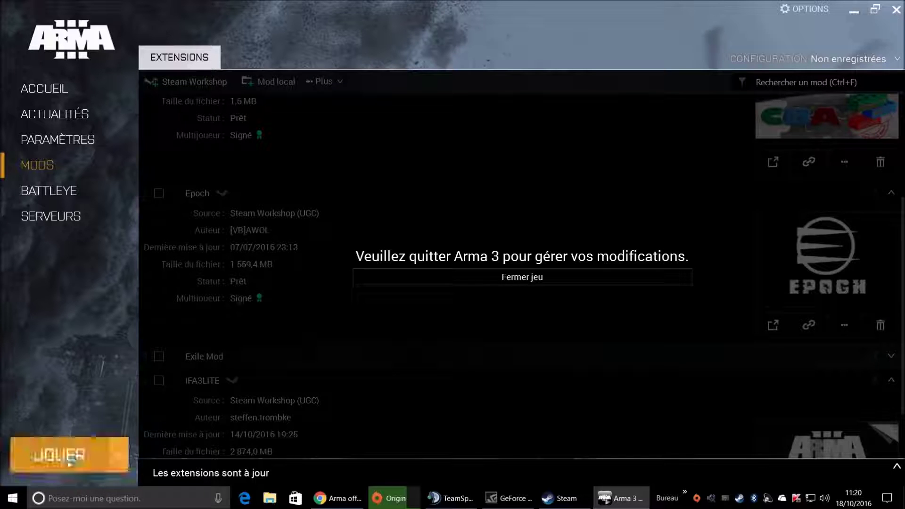